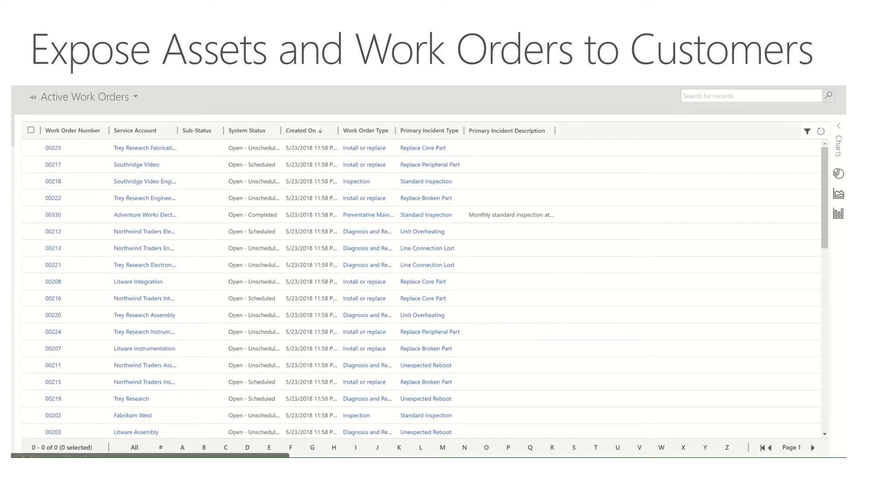
Set Expose to Customer to Yes on work order 00223 and save it.
left_click(56, 154)
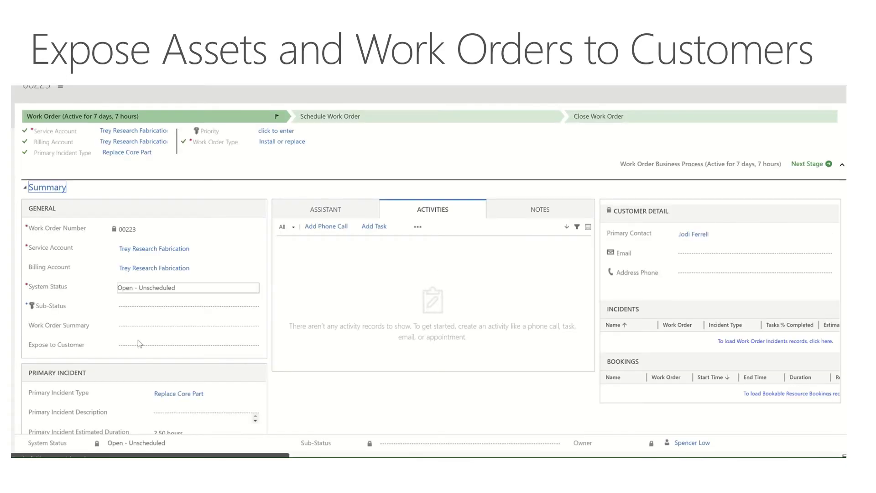
left_click(140, 346)
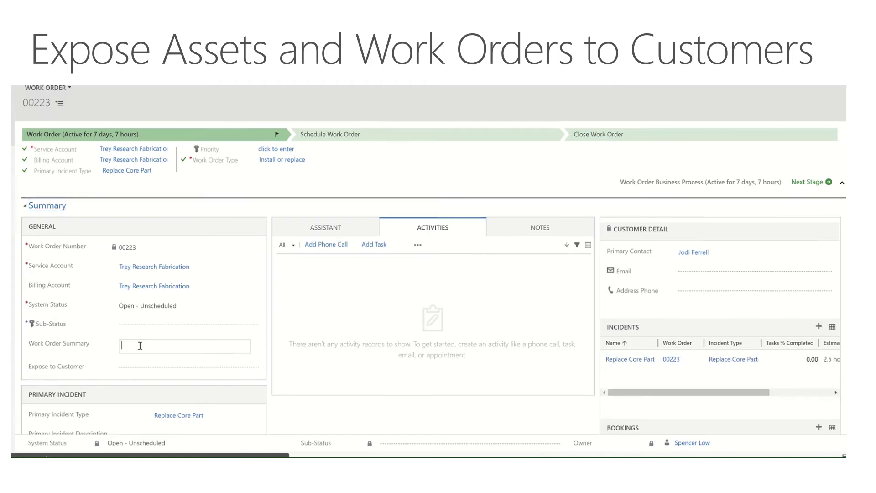
left_click(128, 371)
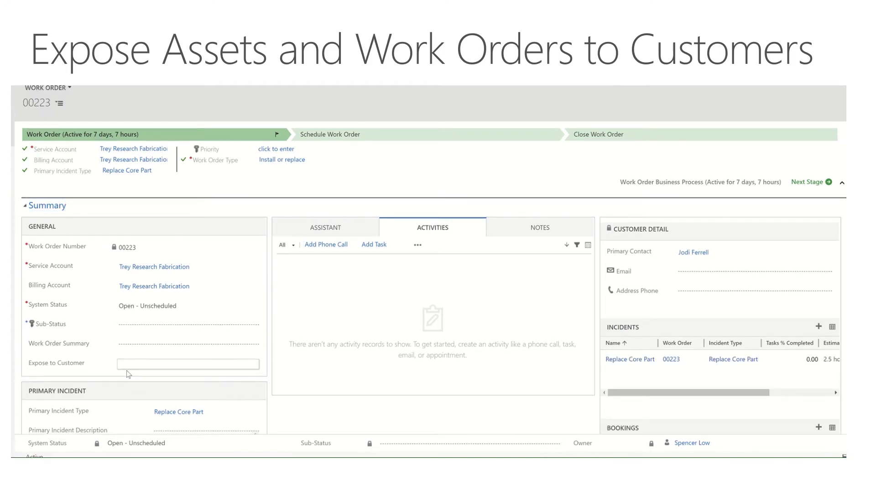
left_click(127, 371)
left_click(125, 365)
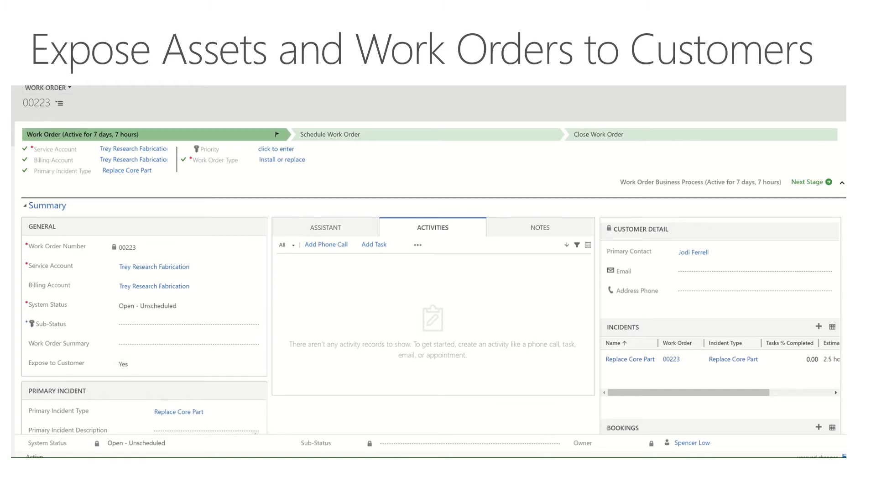
left_click(843, 456)
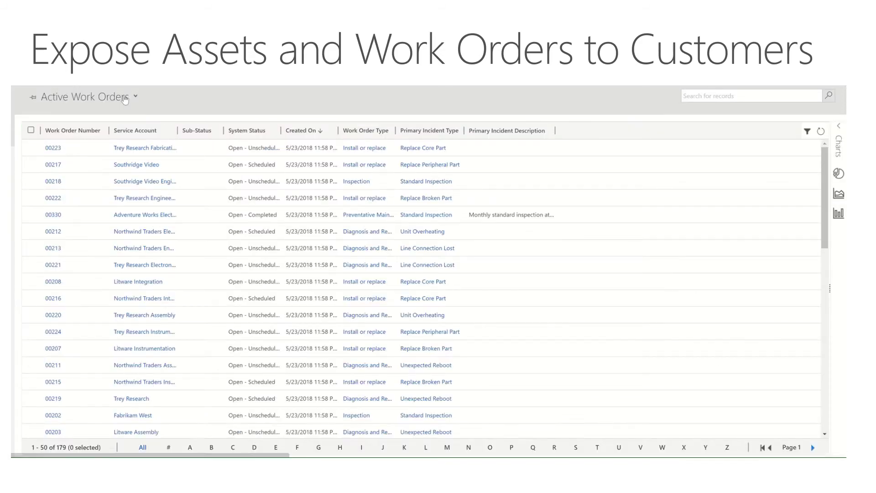
left_click(135, 98)
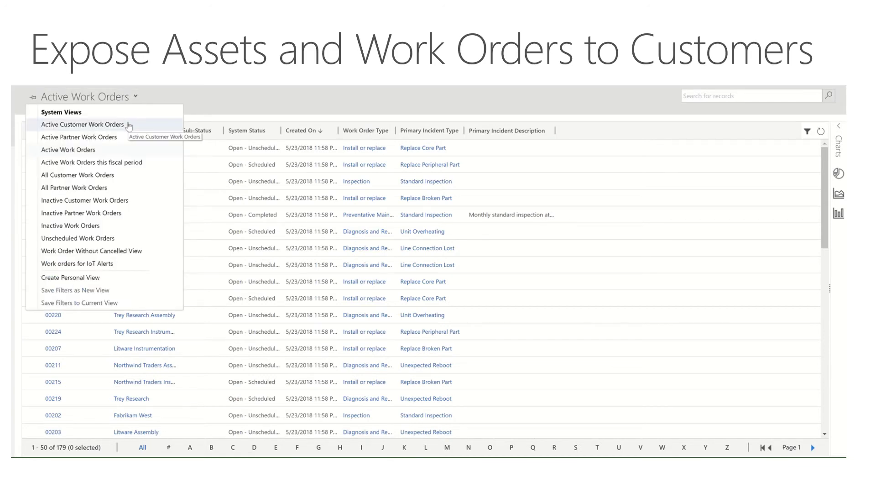
left_click(83, 125)
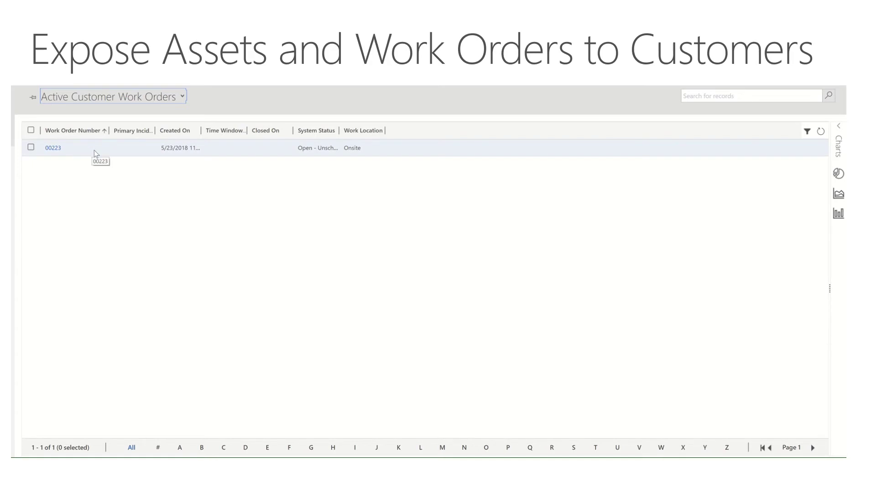
left_click(159, 98)
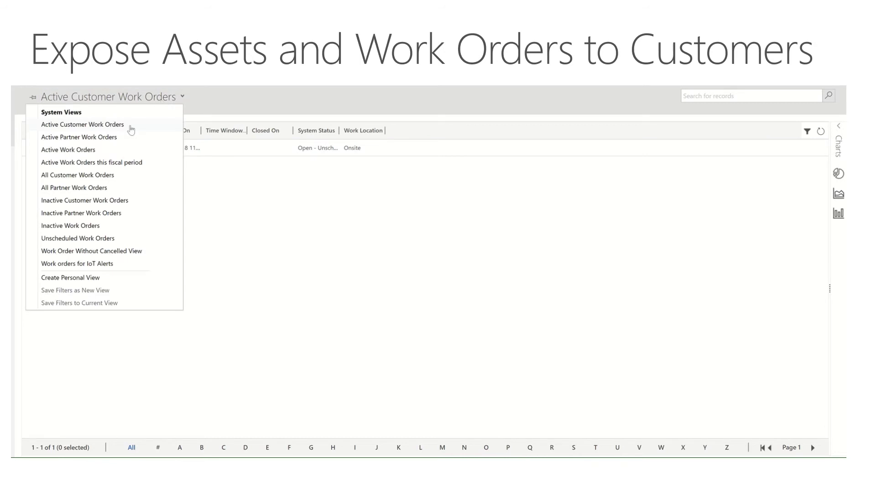
left_click(112, 150)
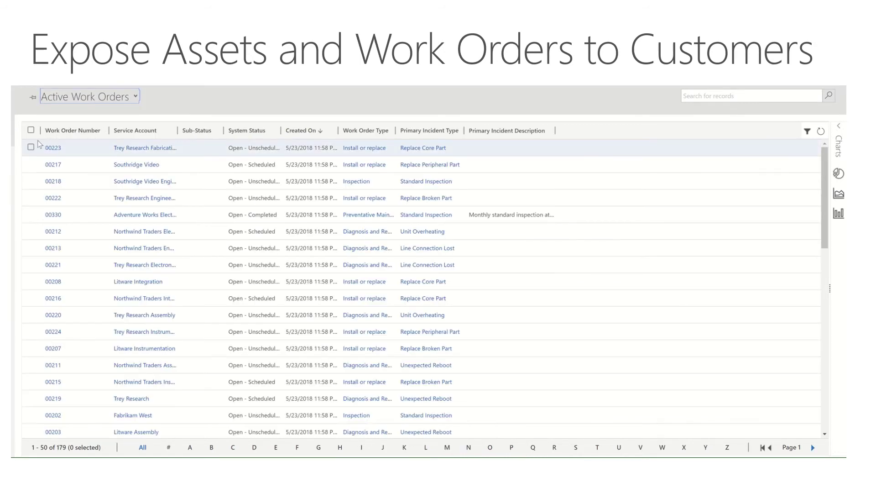
Bulk-set Expose to Customer to Yes for all work orders on pages 1 and 2, then show page 3.
left_click(30, 131)
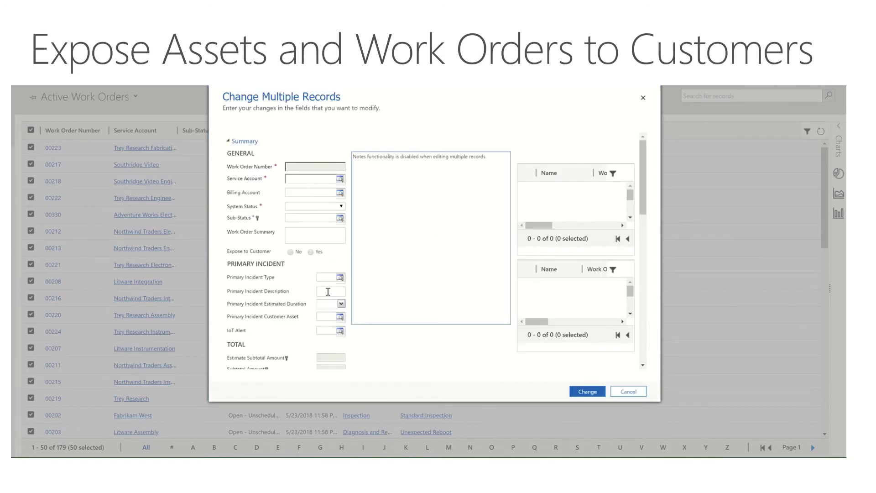
left_click(311, 252)
left_click(585, 392)
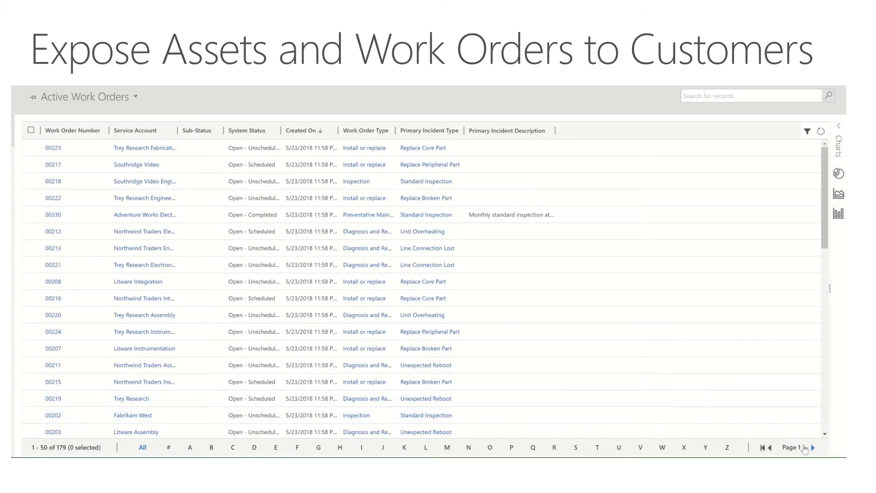
left_click(814, 448)
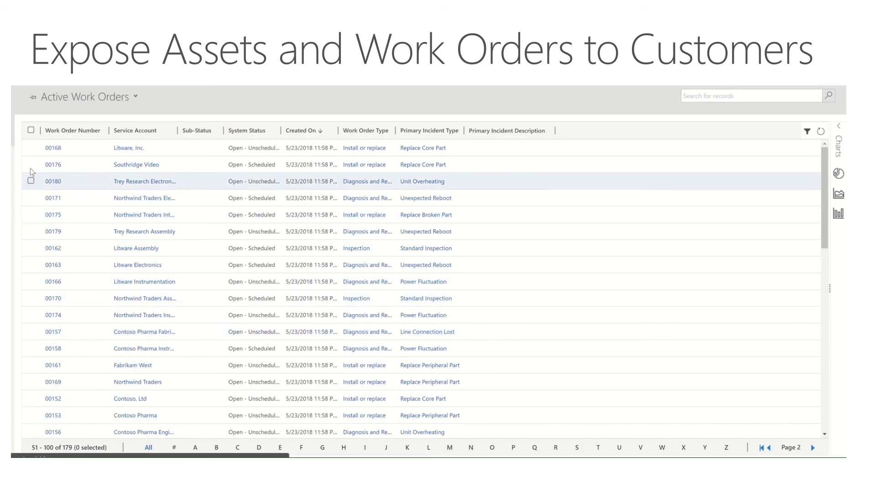
left_click(31, 131)
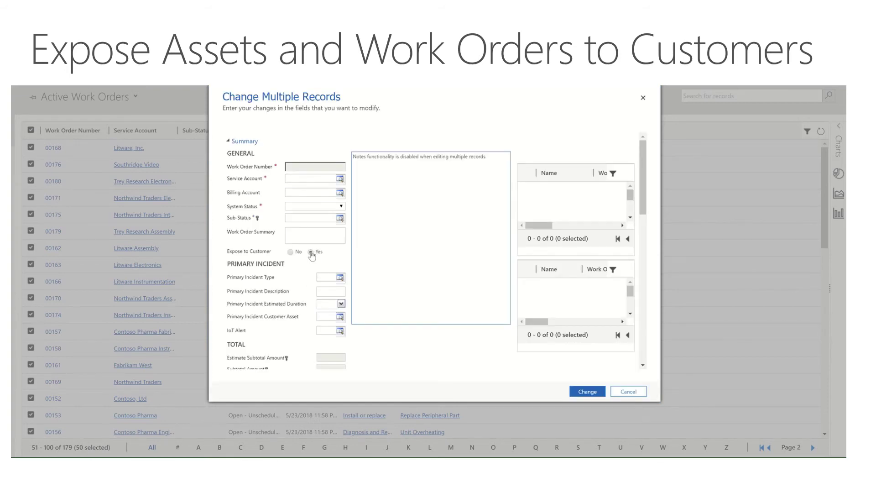
left_click(593, 394)
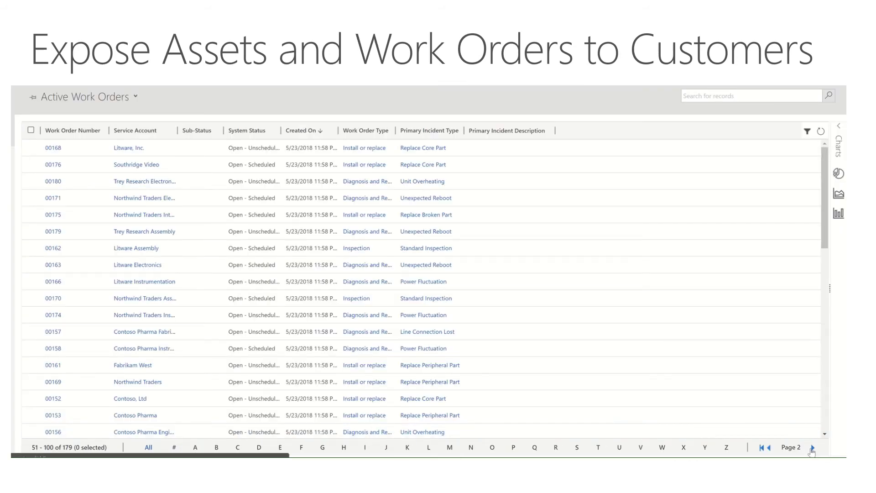
left_click(813, 448)
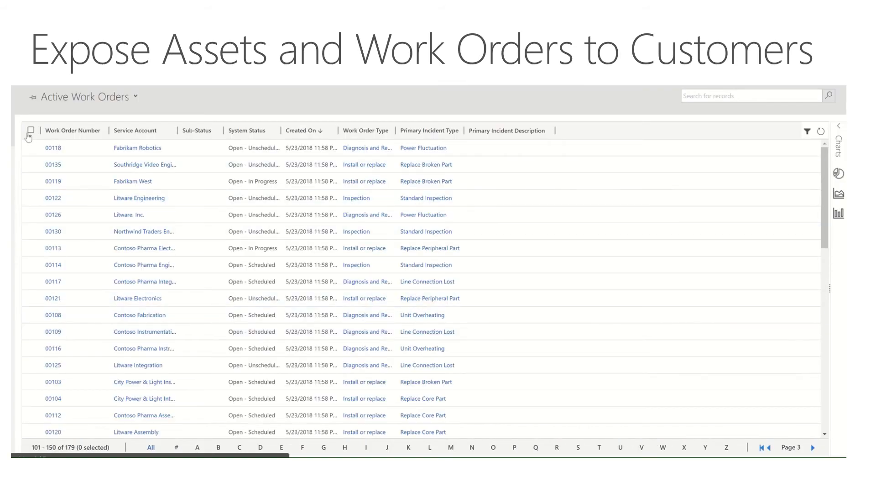
Bulk-set Expose to Customer to Yes for every work order on page 3, then show page 4.
left_click(30, 130)
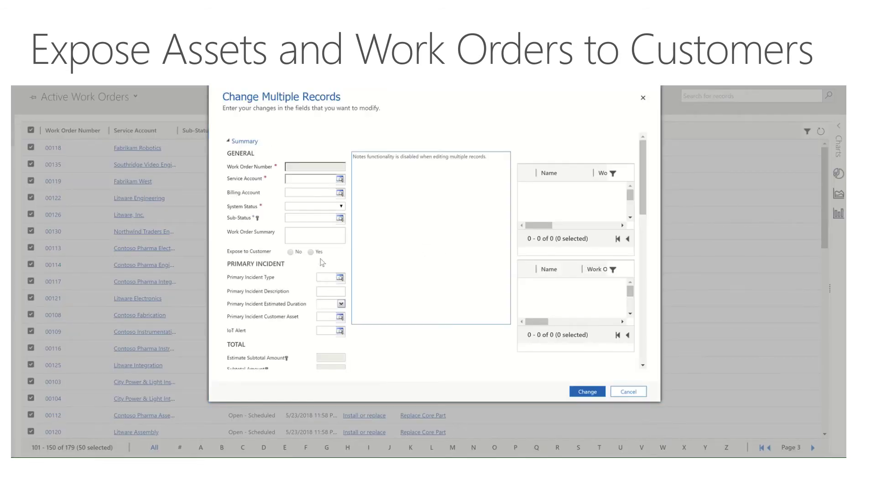
left_click(576, 394)
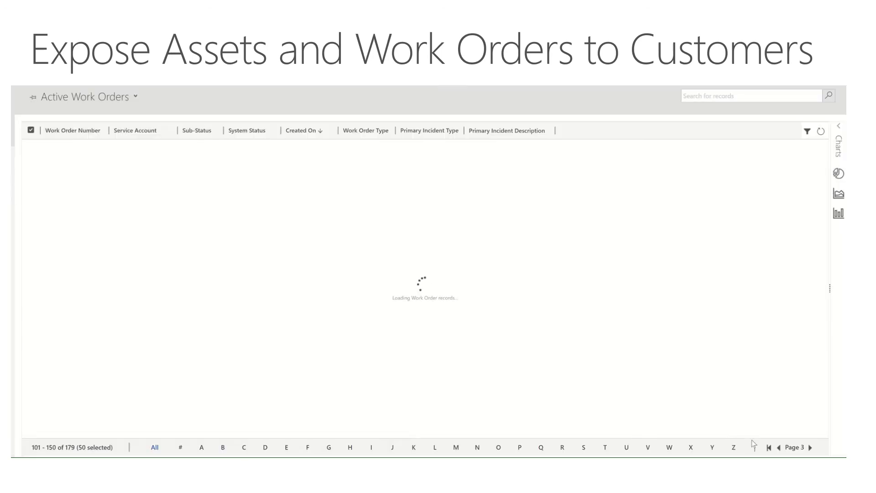
left_click(812, 449)
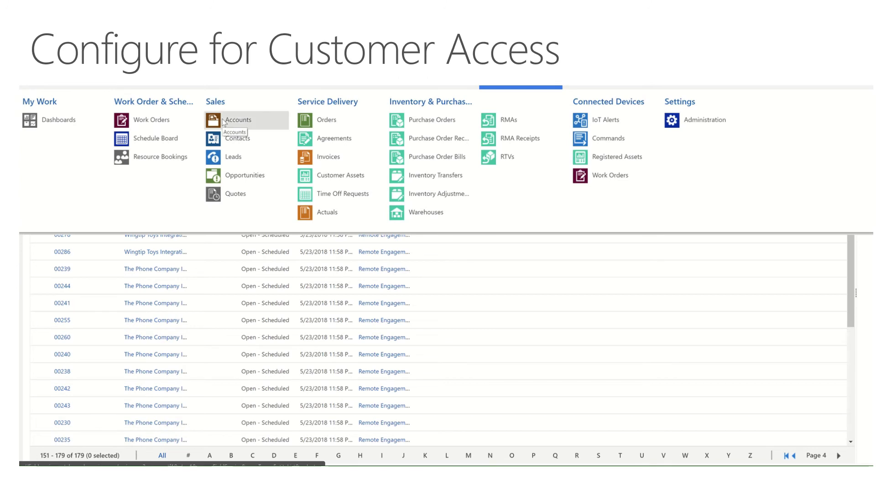
Open Trey Research from Active Accounts filtered by T and start a new contact for it.
left_click(223, 121)
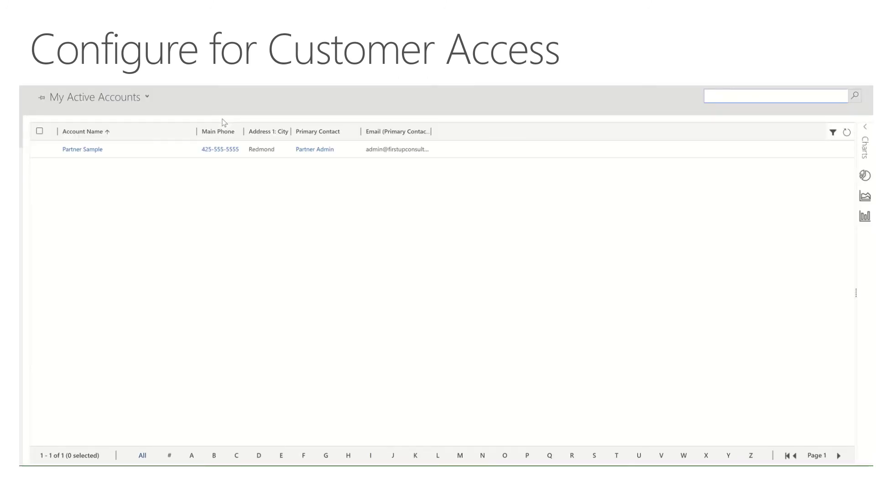
left_click(147, 96)
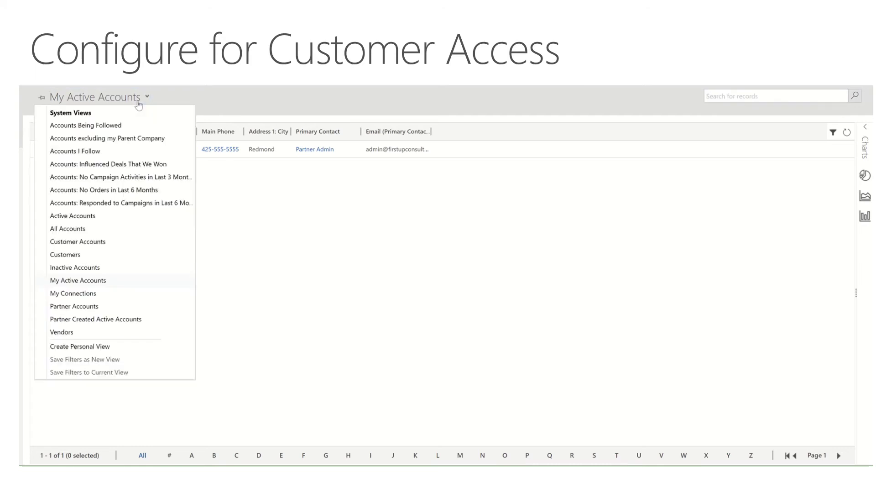
left_click(107, 220)
left_click(619, 455)
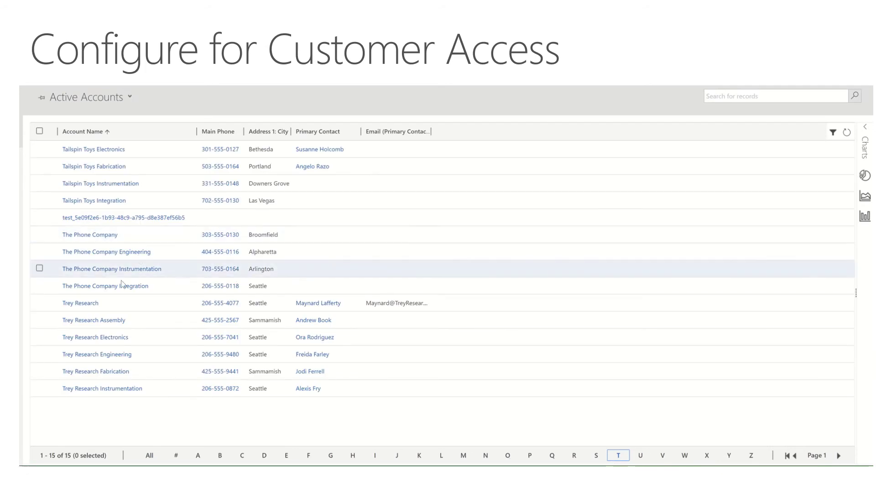
left_click(91, 303)
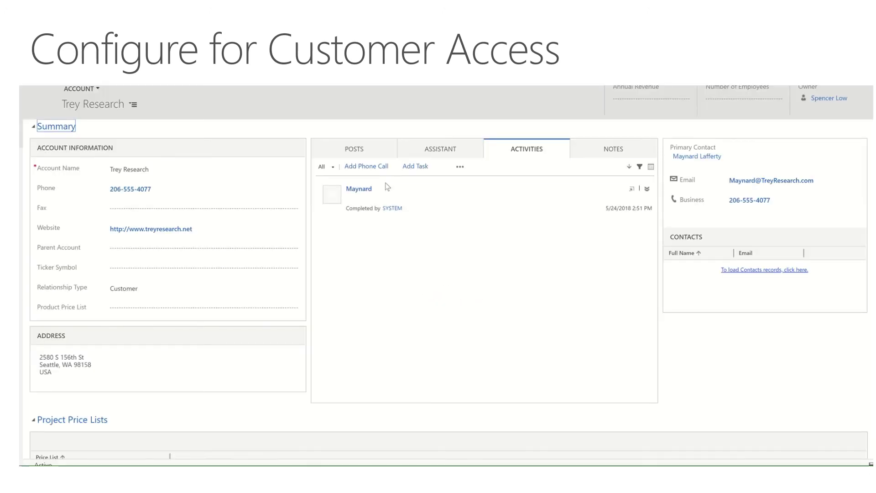
left_click(845, 236)
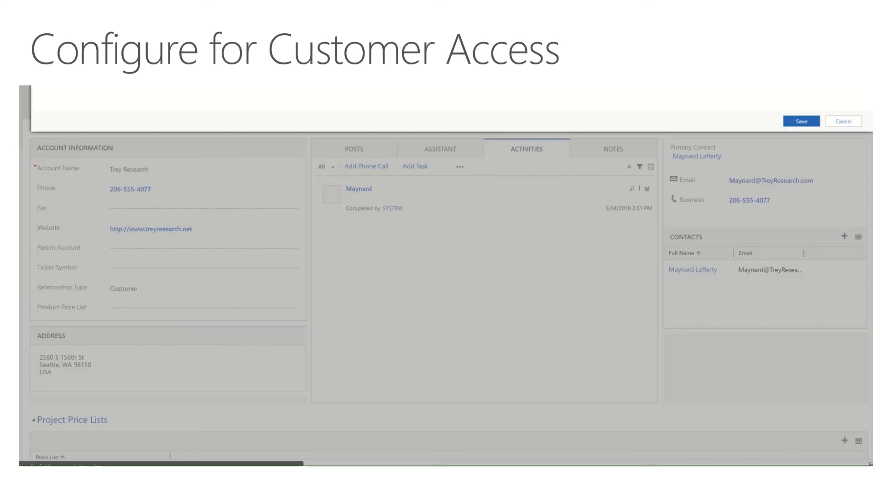
Enter the contact's first name, job title CEO and e-mail address, then save despite duplicates.
left_click(188, 108)
left_click(162, 92)
type("Bob")
key("Tab")
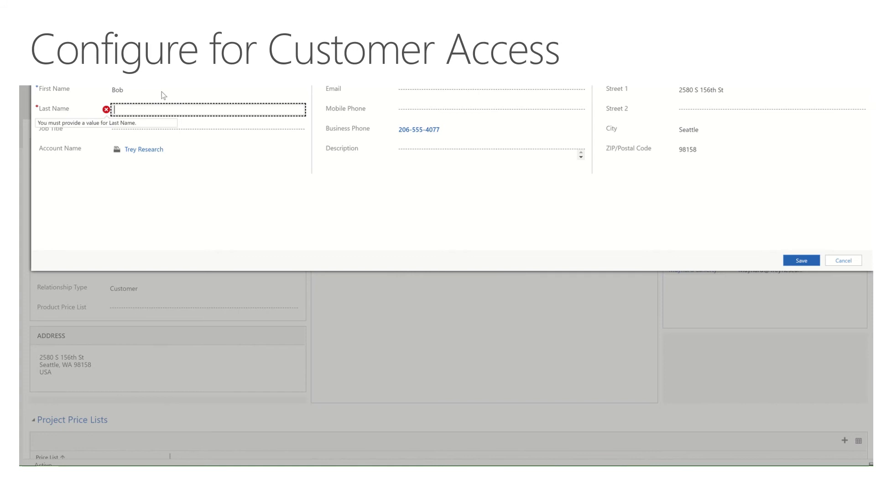
key("Tab")
type("CEO")
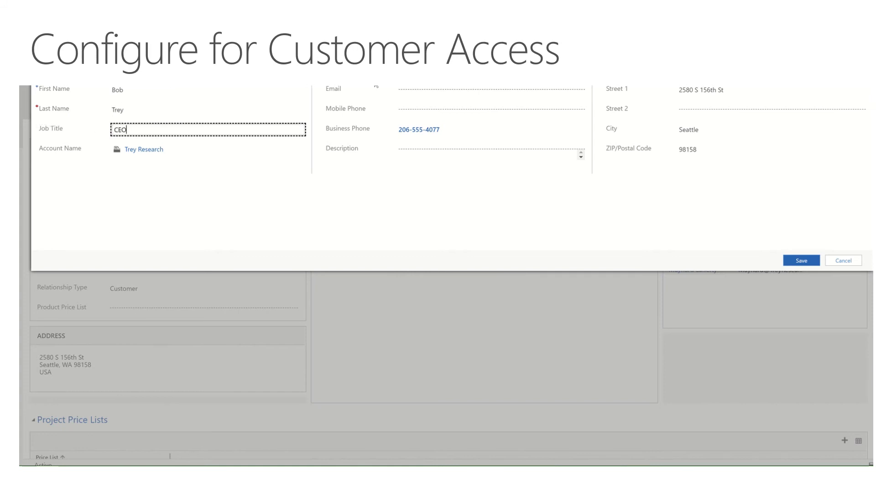
key("Tab")
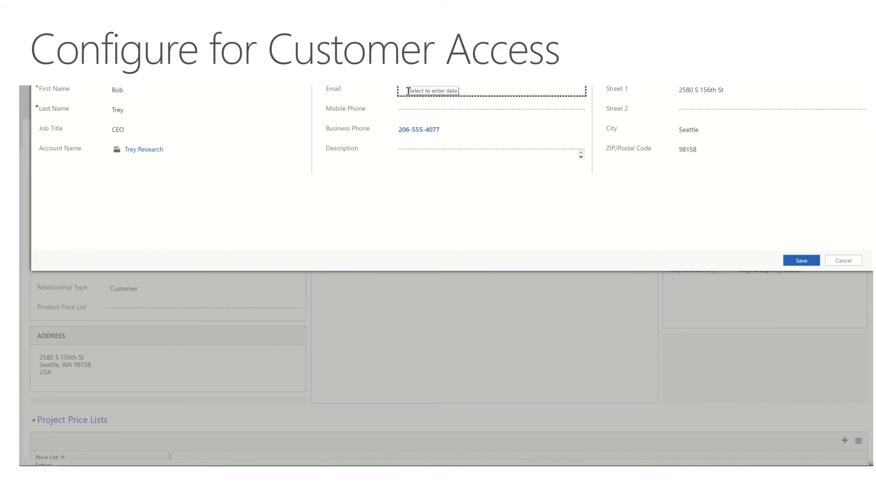
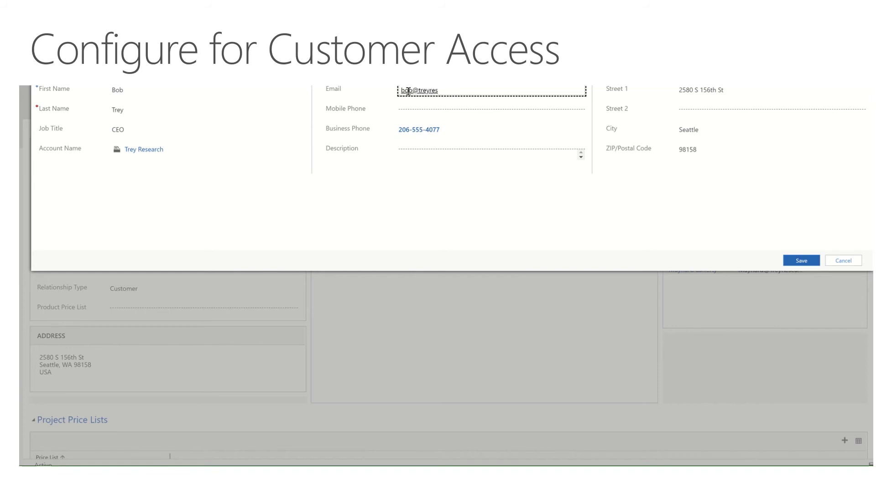
key("Tab")
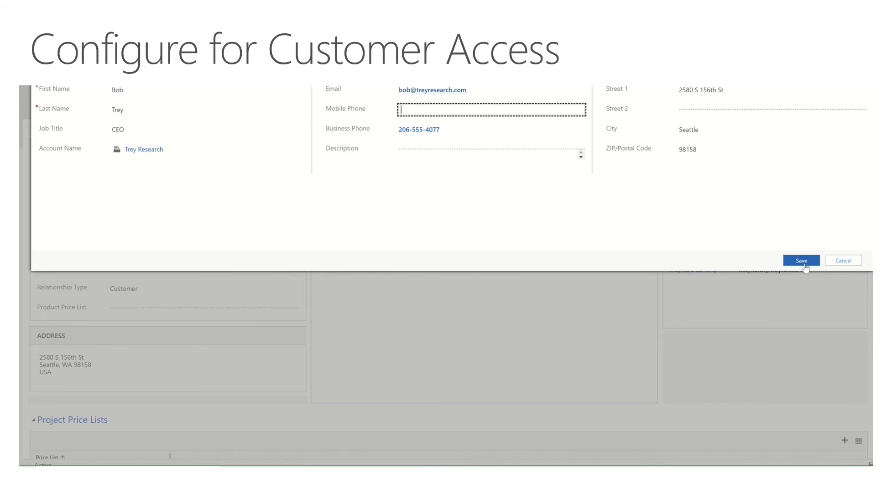
left_click(802, 261)
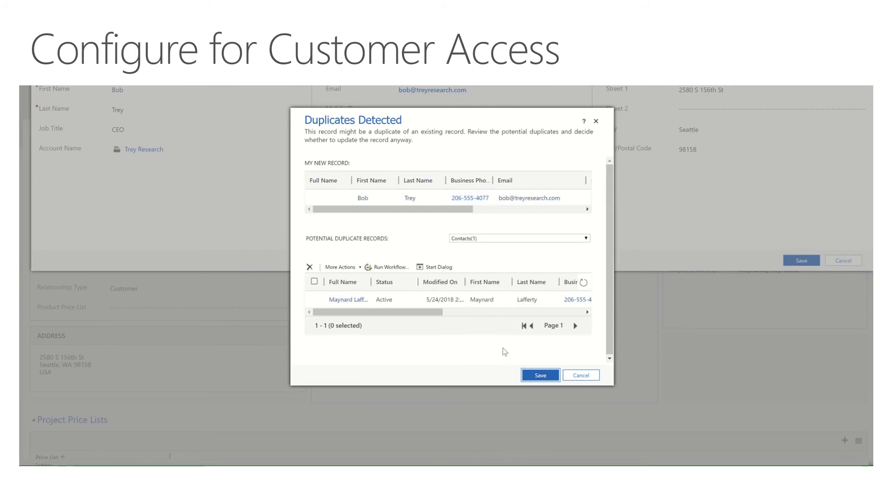
left_click(531, 375)
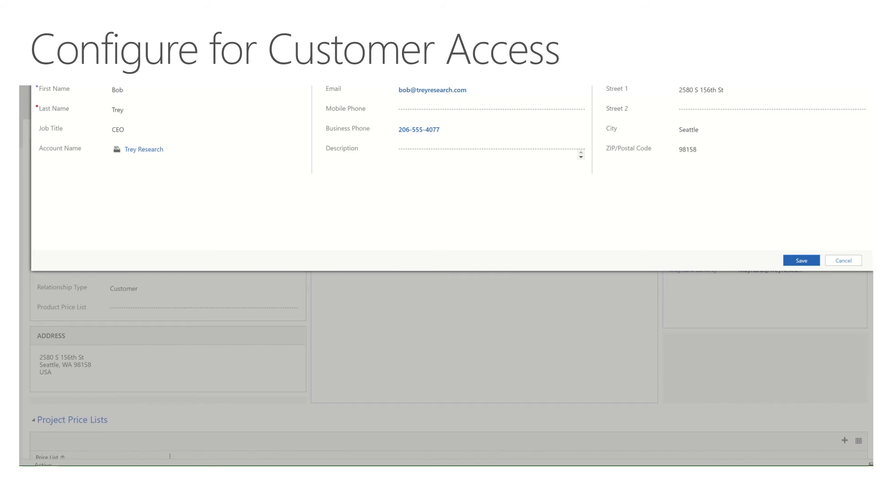
Close the new-contact quick create form with Esc.
key("Escape")
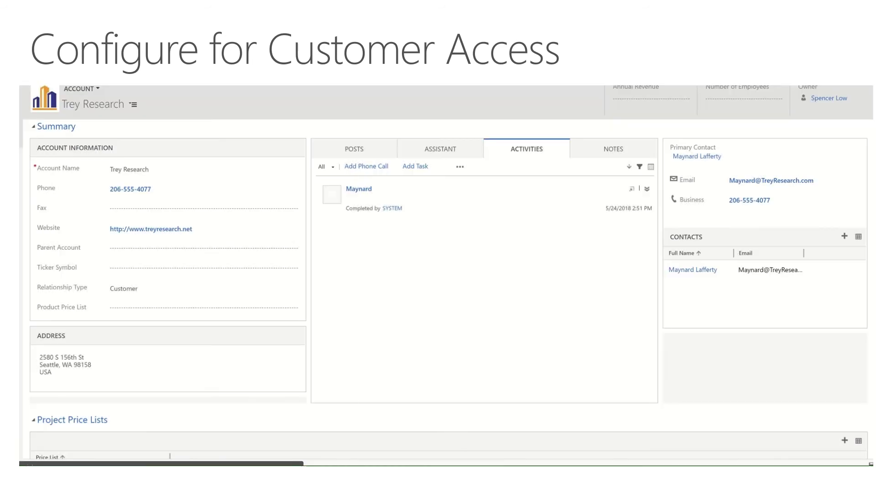
Open the CEO contact from Trey Research's related Contacts and review its details.
left_click(132, 105)
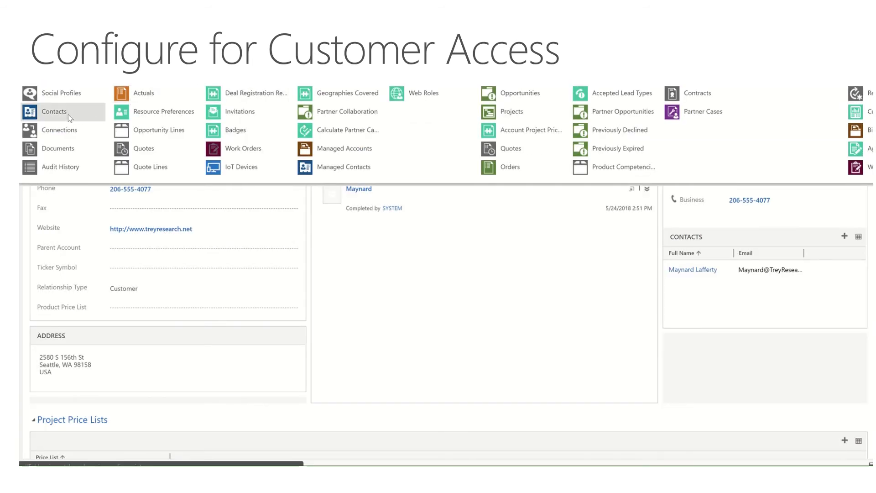
left_click(67, 114)
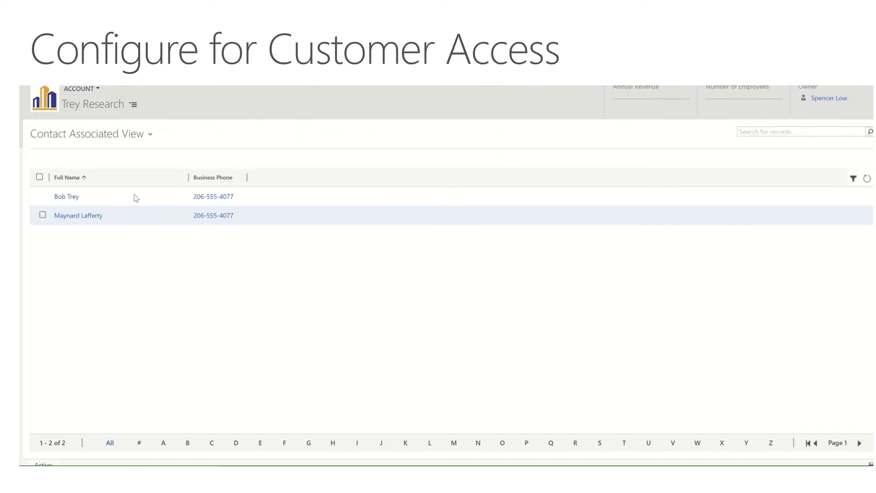
left_click(63, 198)
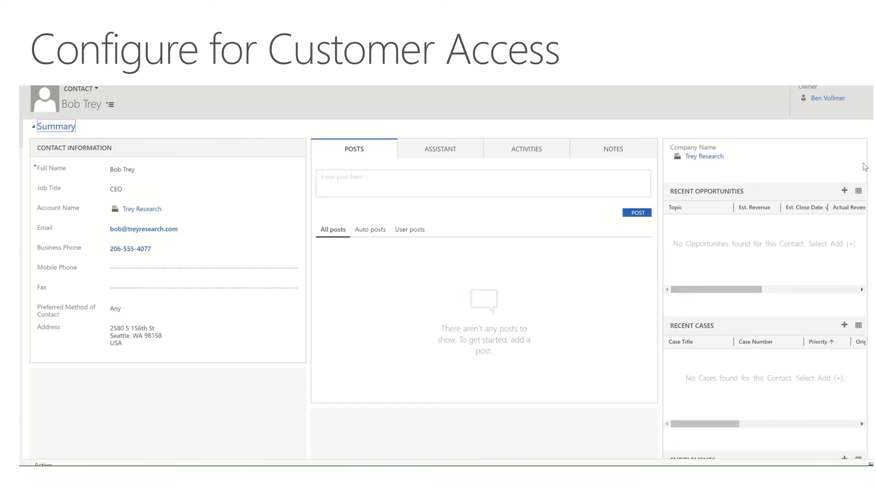
scroll(448, 289, "down", 5)
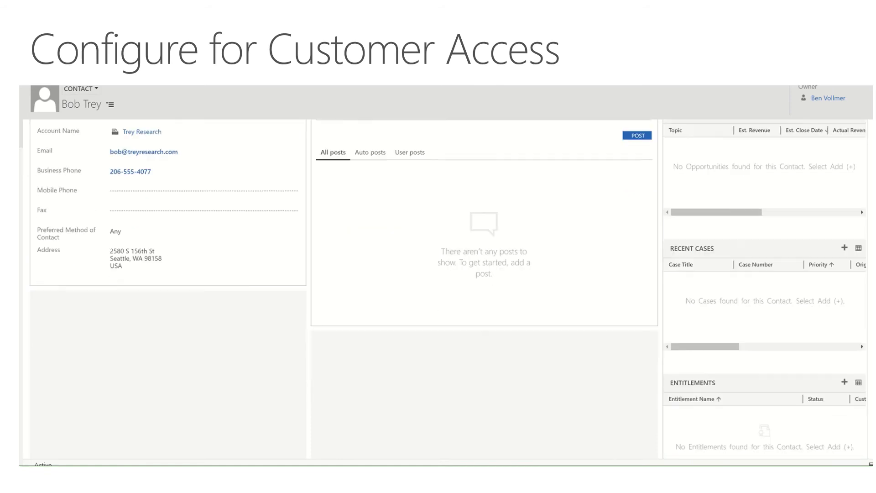
scroll(449, 289, "down", 2)
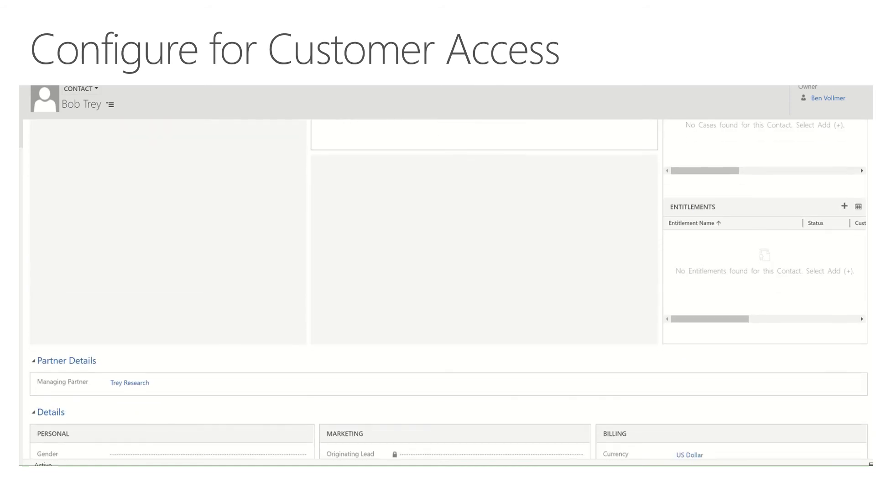
scroll(448, 289, "down", 3)
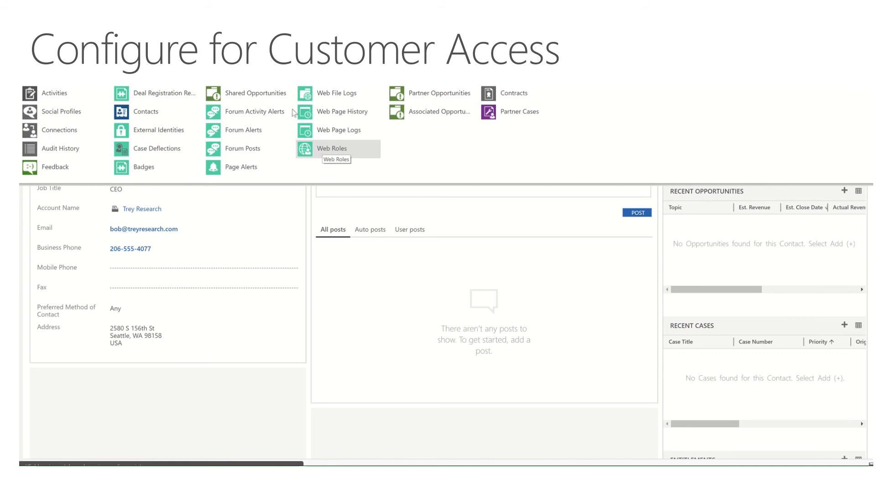
Switch to the Portals area and open Invitations to begin a new invitation.
left_click(323, 149)
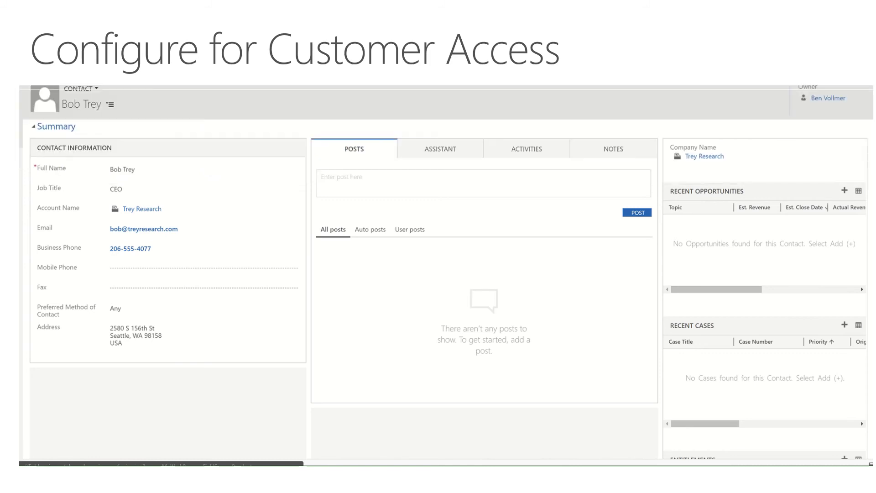
left_click(624, 86)
left_click(624, 85)
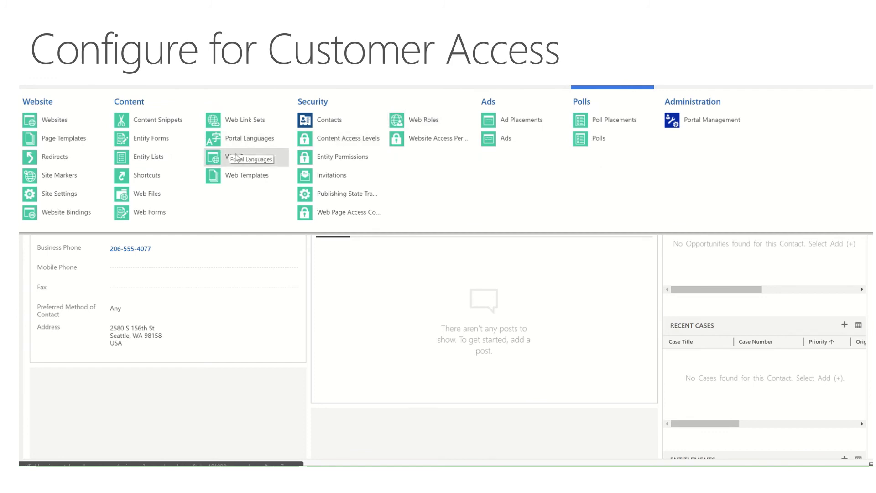
left_click(319, 177)
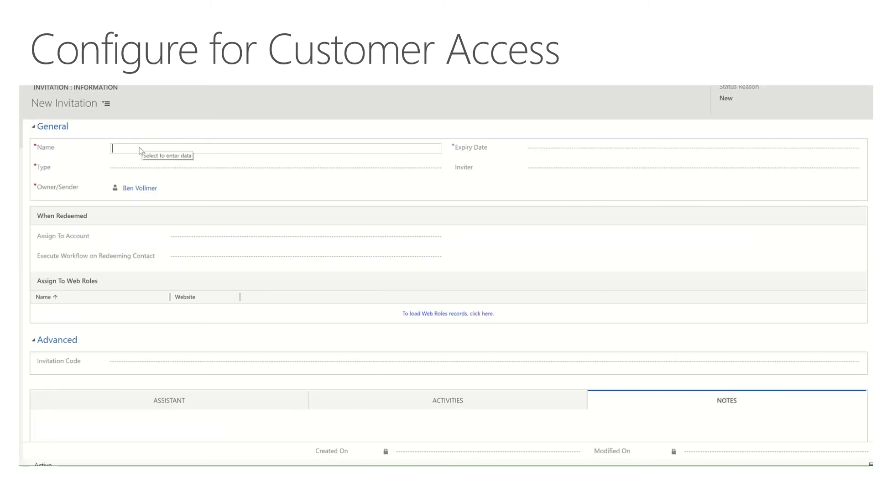
Enter the invitation name, set Type to Single, invite the CEO contact, and assign account Trey Research.
type("Bob ")
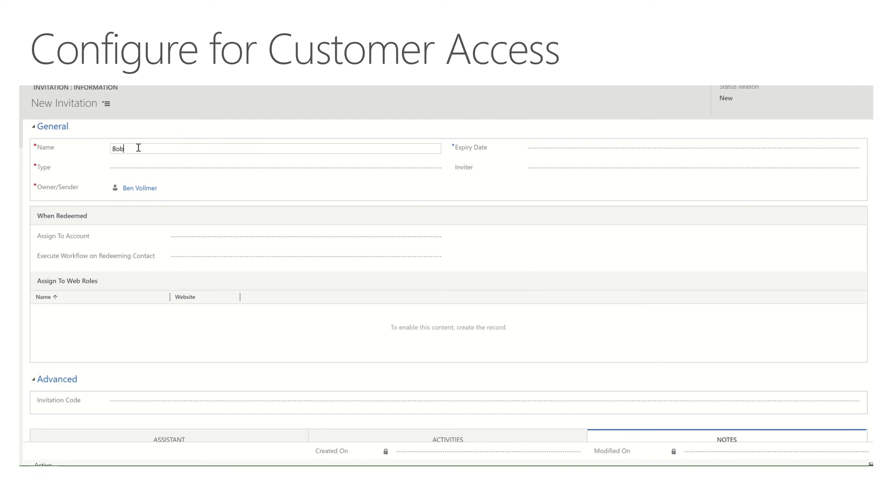
type("Trey: Recordn")
type("ing Demo")
key("Tab")
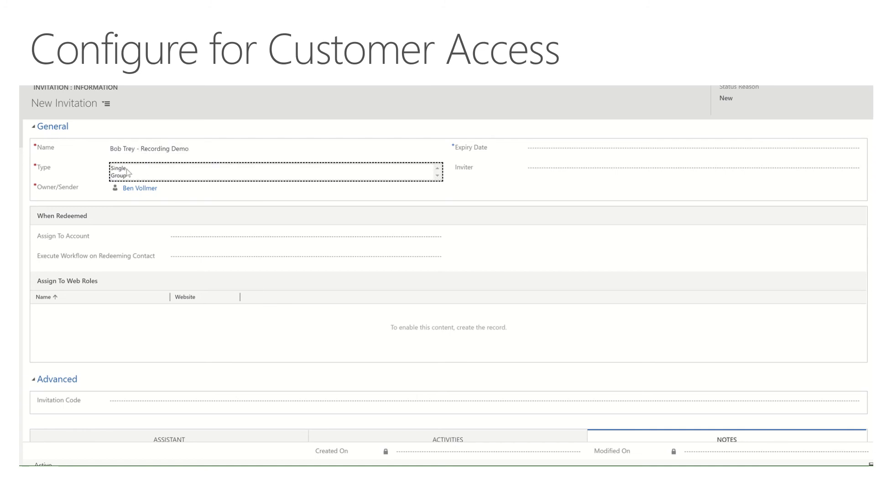
left_click(127, 168)
left_click(180, 239)
type("Bo")
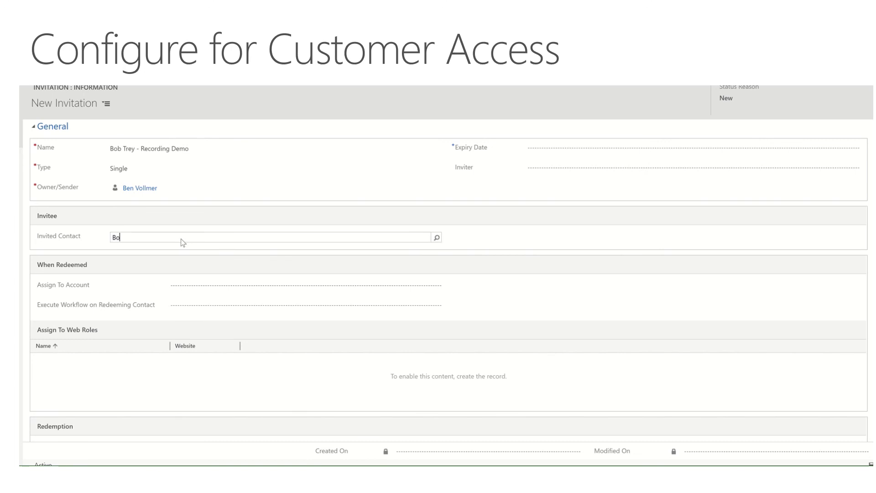
type("b Trey")
key("Tab")
type("Trey Research")
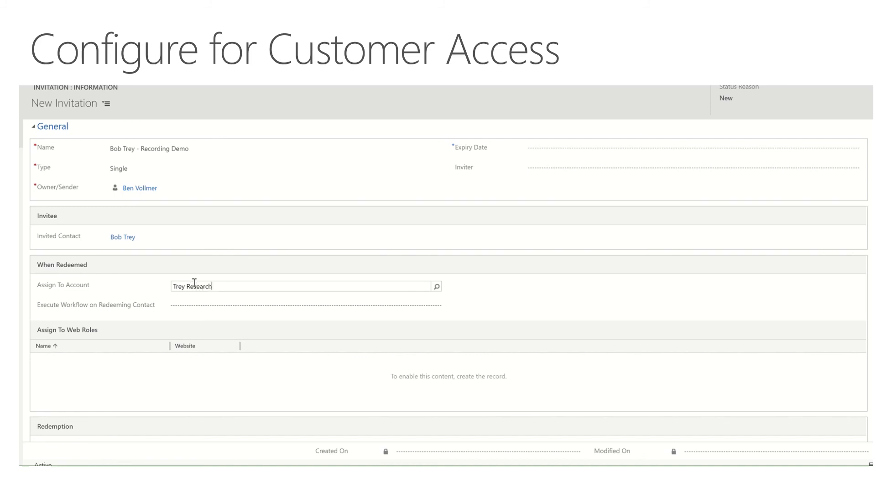
key("Tab")
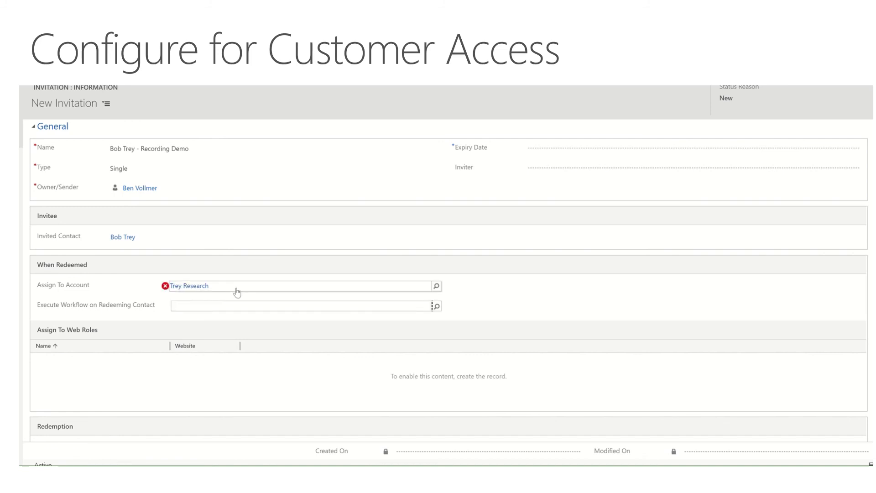
left_click(286, 289)
left_click(253, 305)
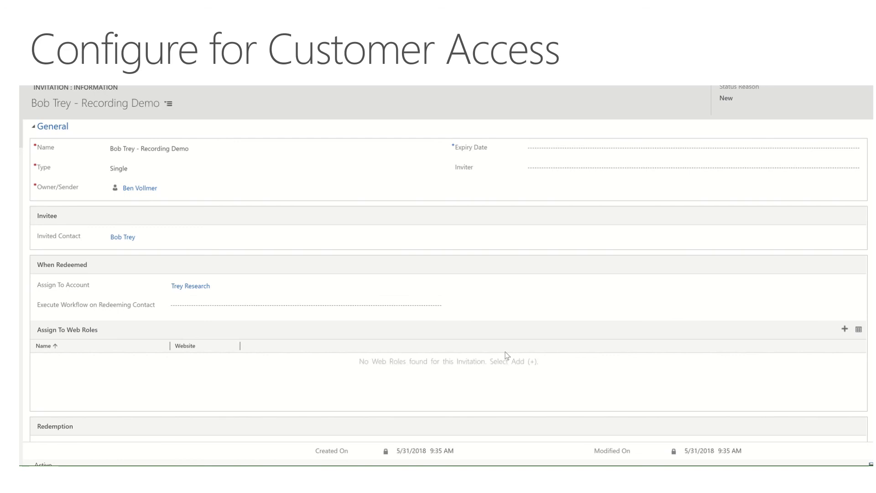
Add the FS Customer Approver web role to the invitation and select its Invitation Code for copying.
left_click(845, 331)
type("FS Cus")
key("Return")
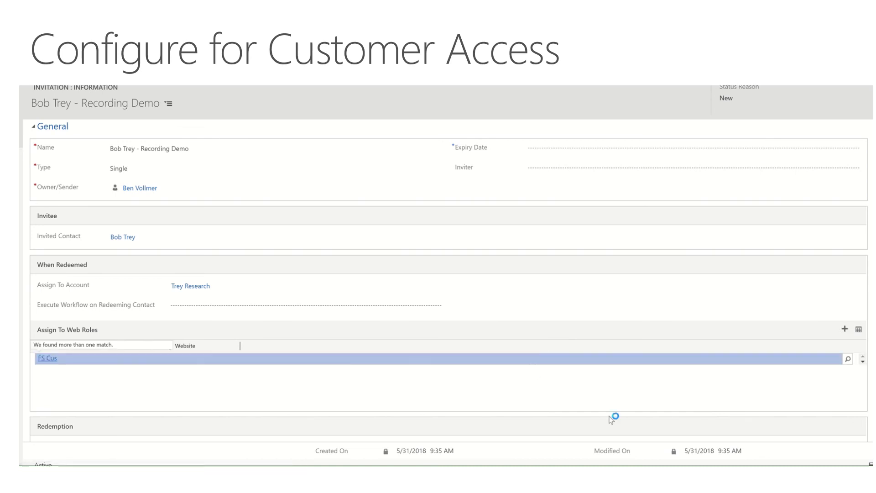
left_click(847, 359)
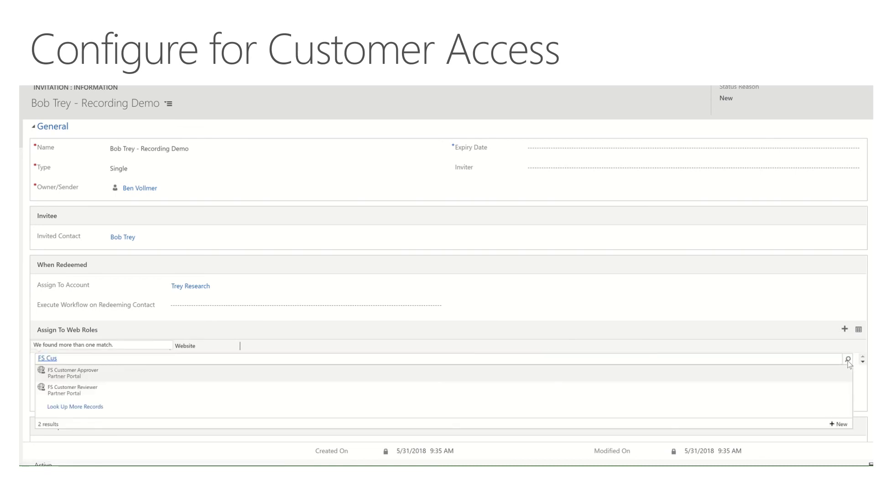
left_click(232, 377)
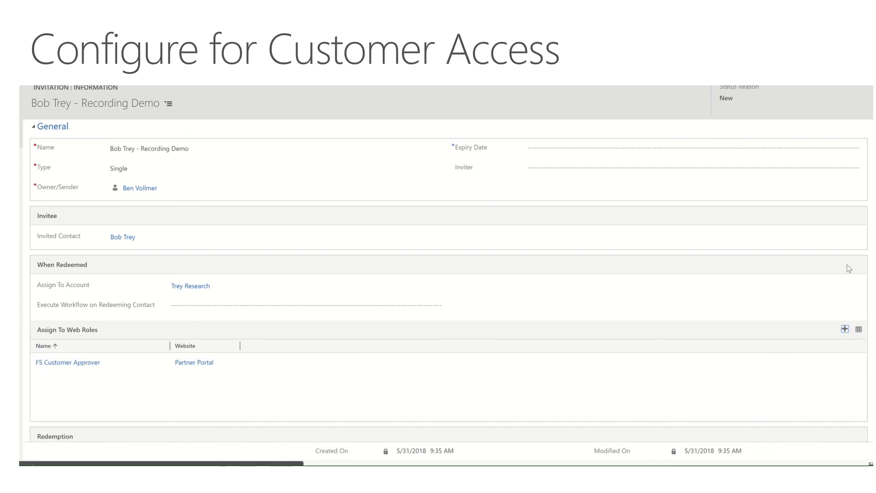
scroll(572, 324, "down", 3)
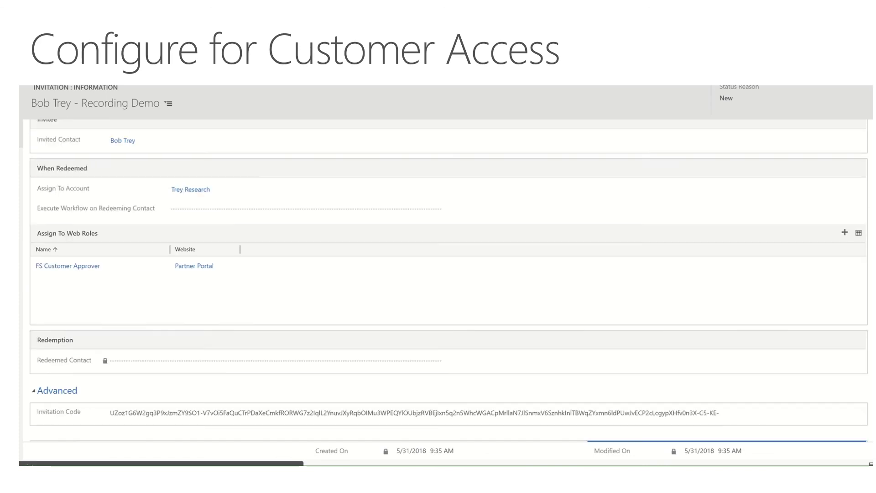
left_click(547, 350)
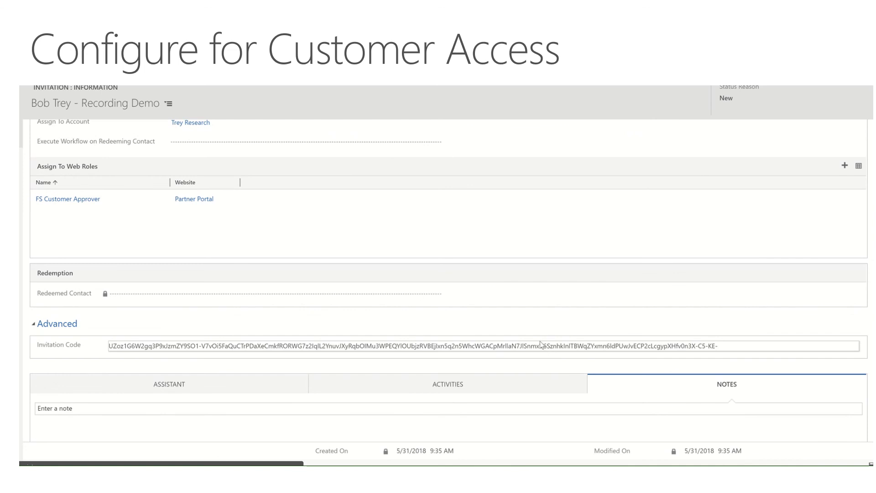
key("ctrl+a")
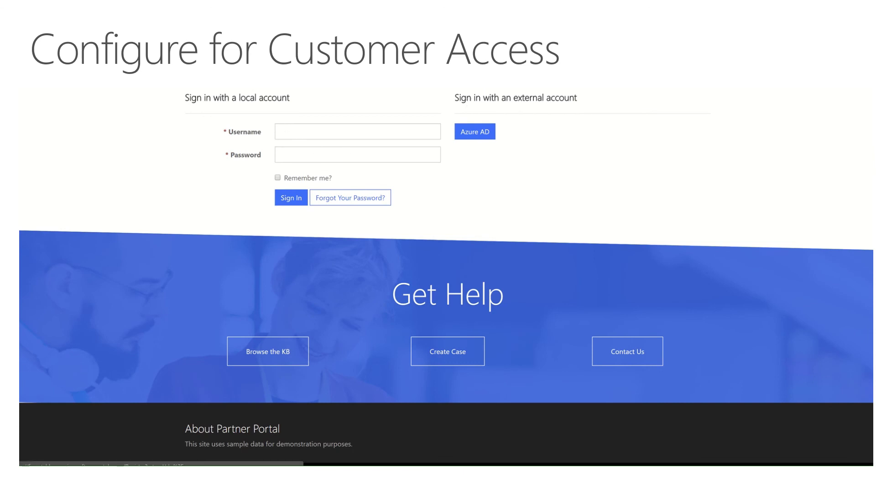
Paste the copied invitation code into Invitation Code and redeem it.
left_click(292, 126)
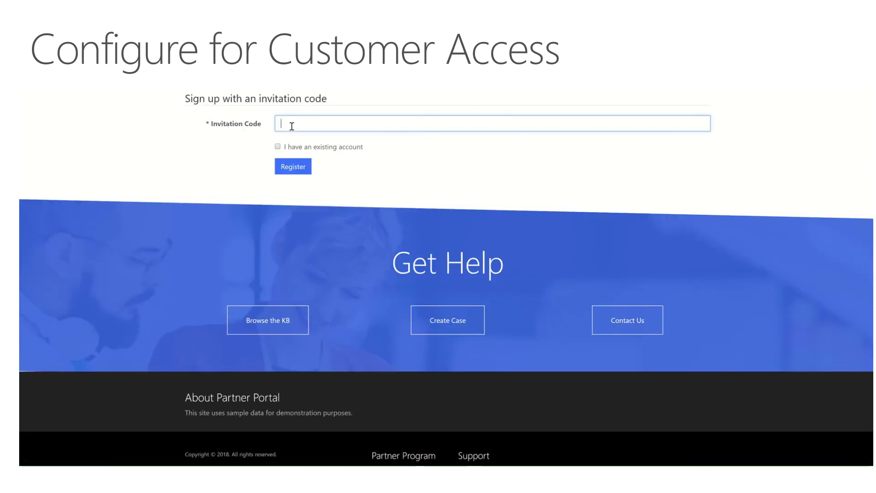
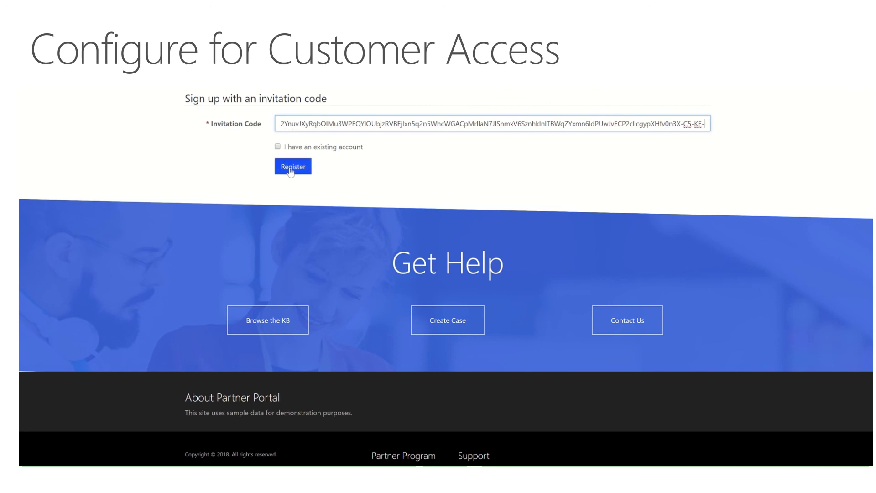
left_click(291, 170)
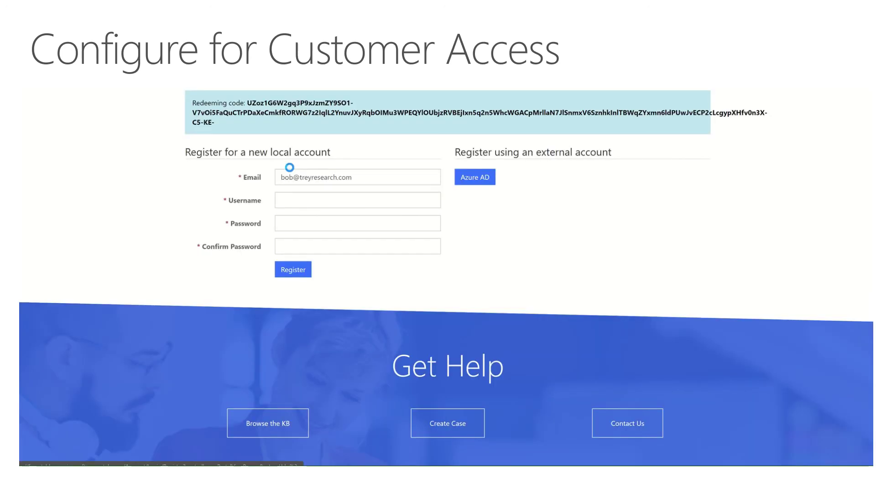
Register a new local account with a username and password, confirming the password.
left_click(296, 201)
type("Bob")
key("Tab")
type("••••••")
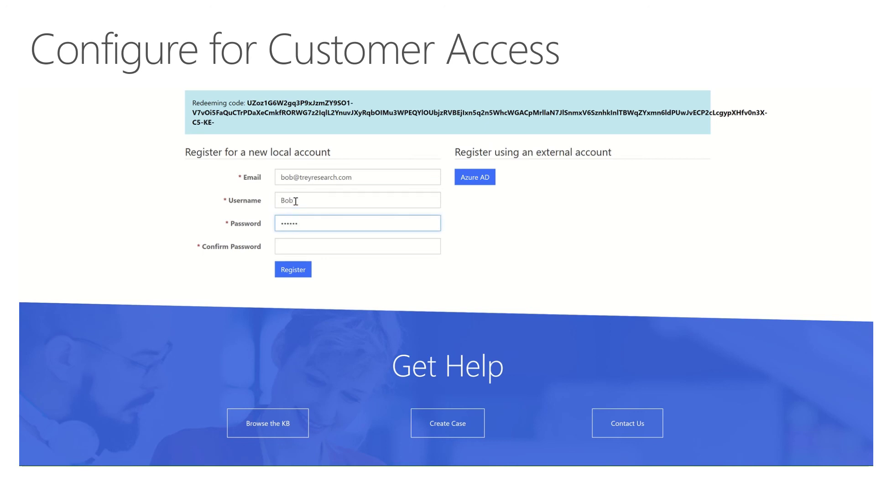
key("BackSpace")
key("BackSpace")
key("BackSpace")
key("BackSpace")
key("BackSpace")
key("BackSpace")
type("••••••••••")
key("Tab")
type("••••••••••")
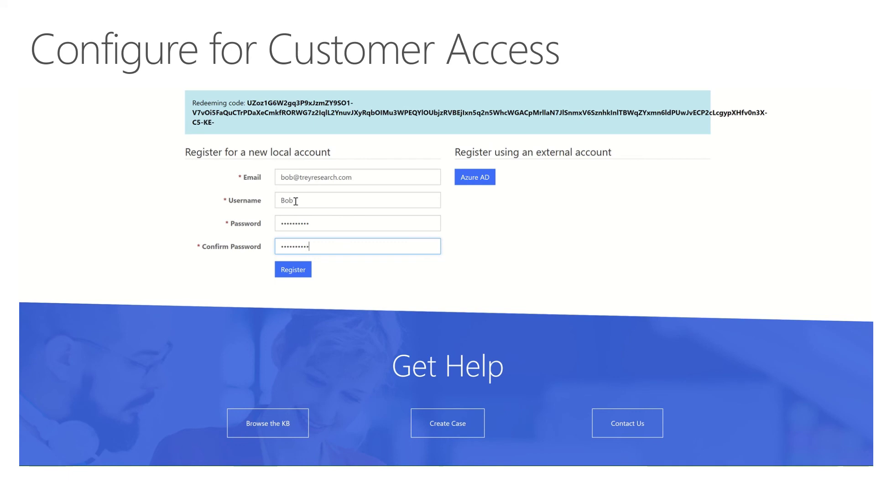
left_click(290, 269)
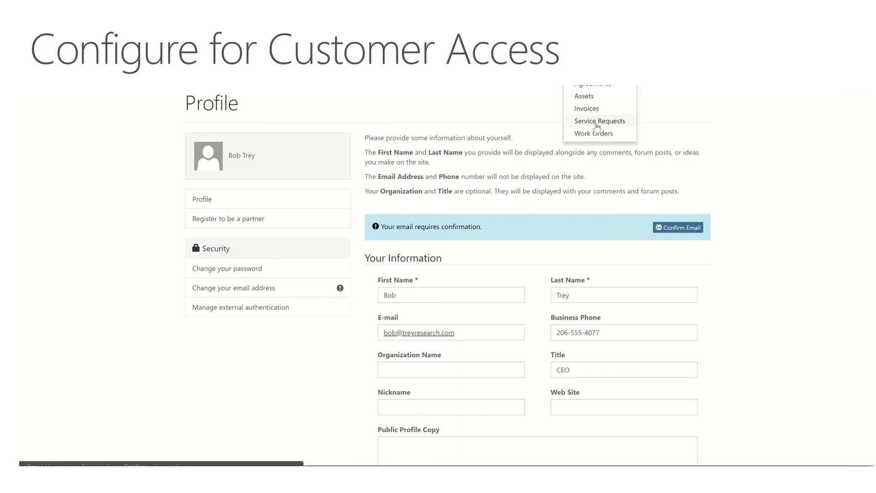
Browse the account's Assets list, then the Work Orders page showing three active work orders.
left_click(593, 103)
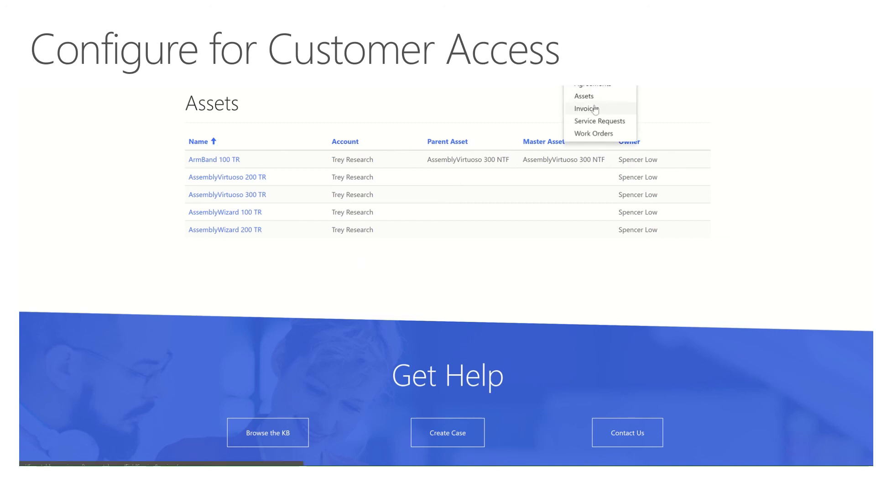
left_click(599, 132)
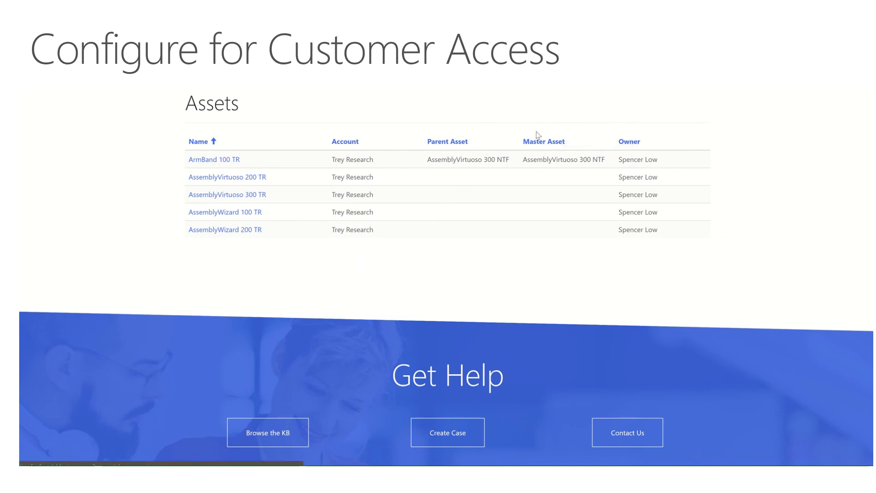